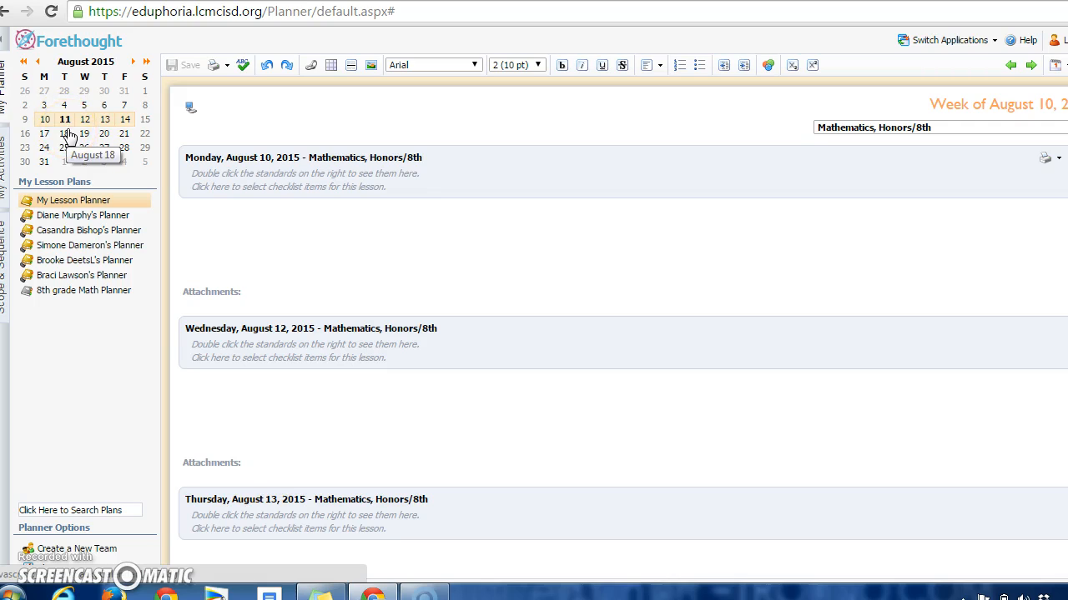
click(65, 122)
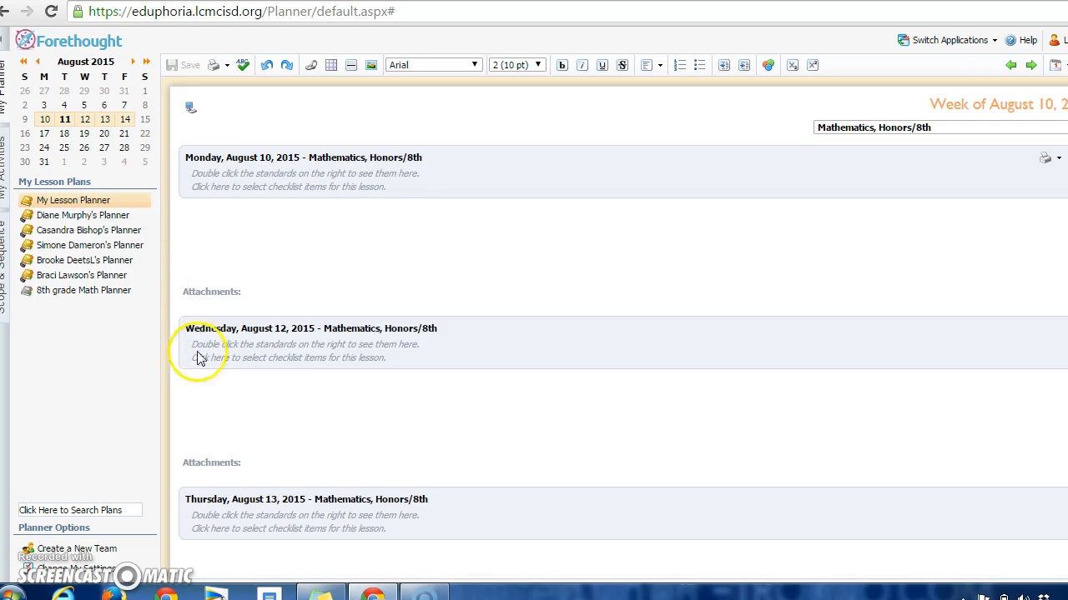
click(420, 419)
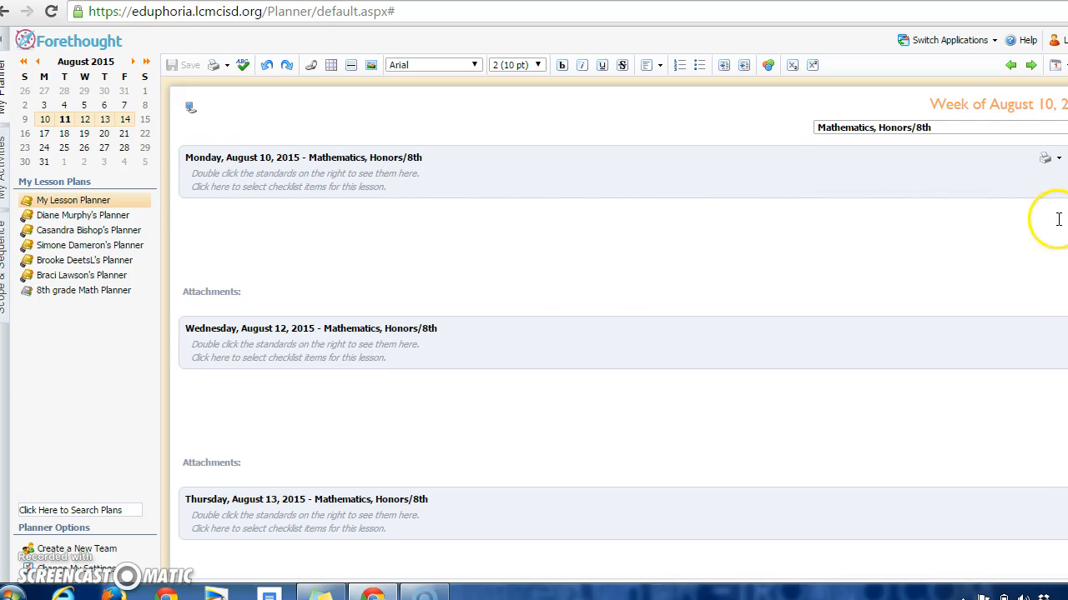
click(191, 108)
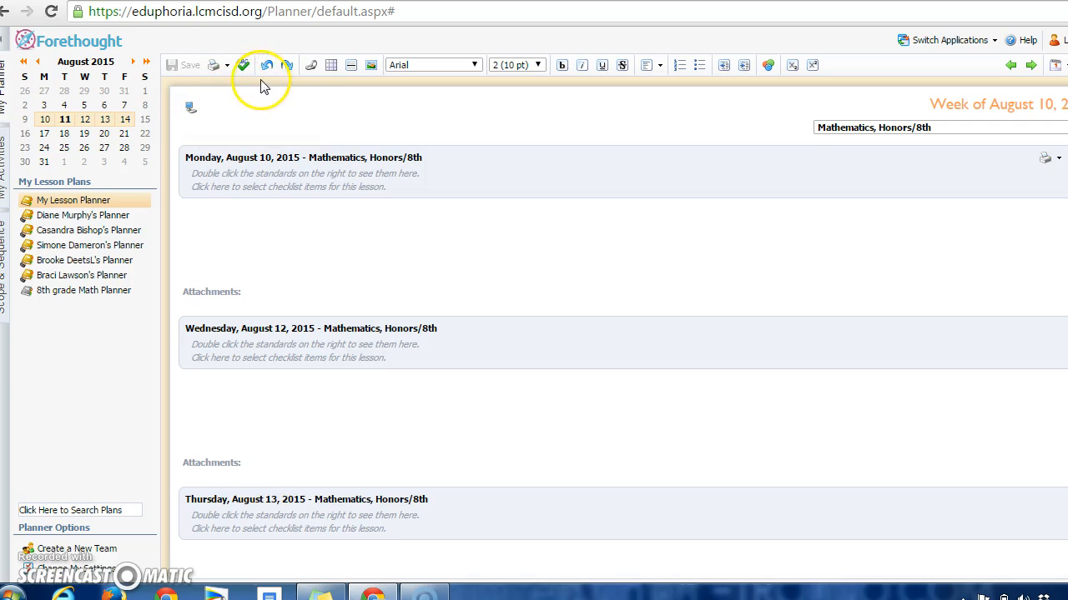
click(288, 69)
click(267, 68)
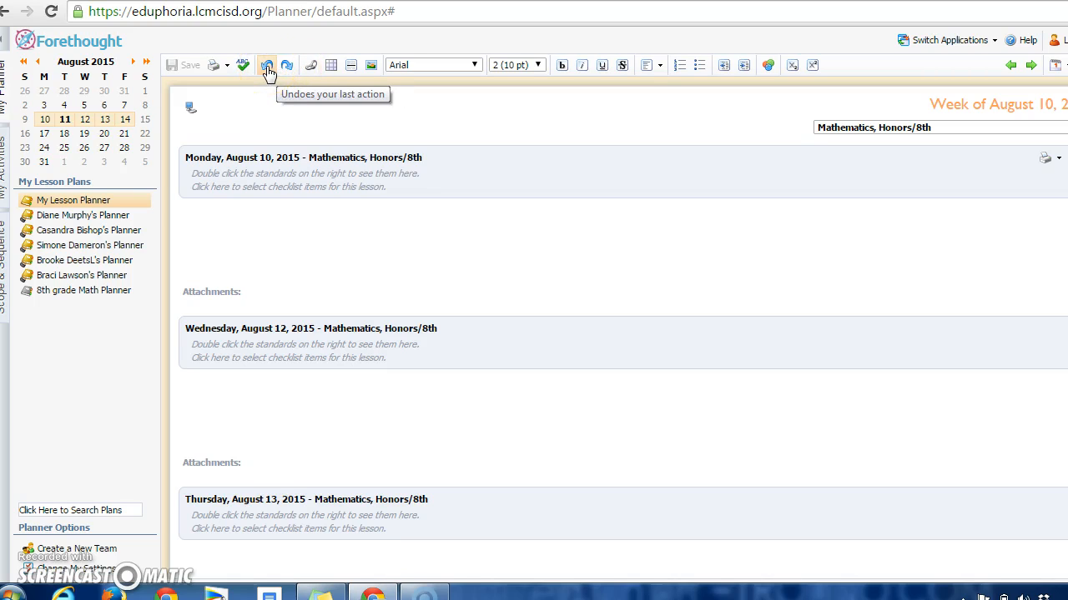
click(243, 69)
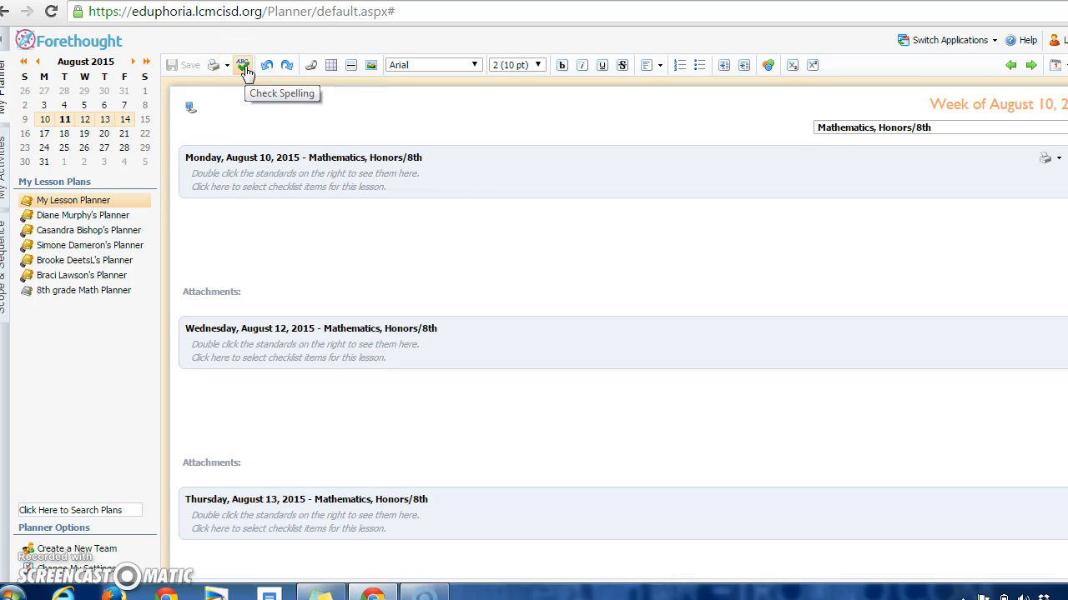
click(227, 66)
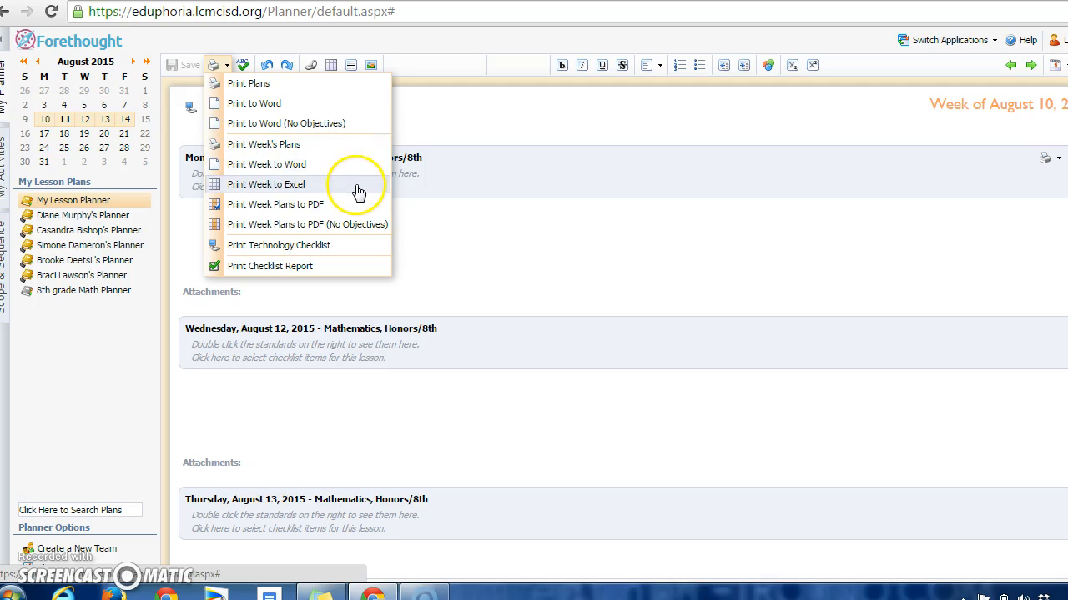
click(357, 250)
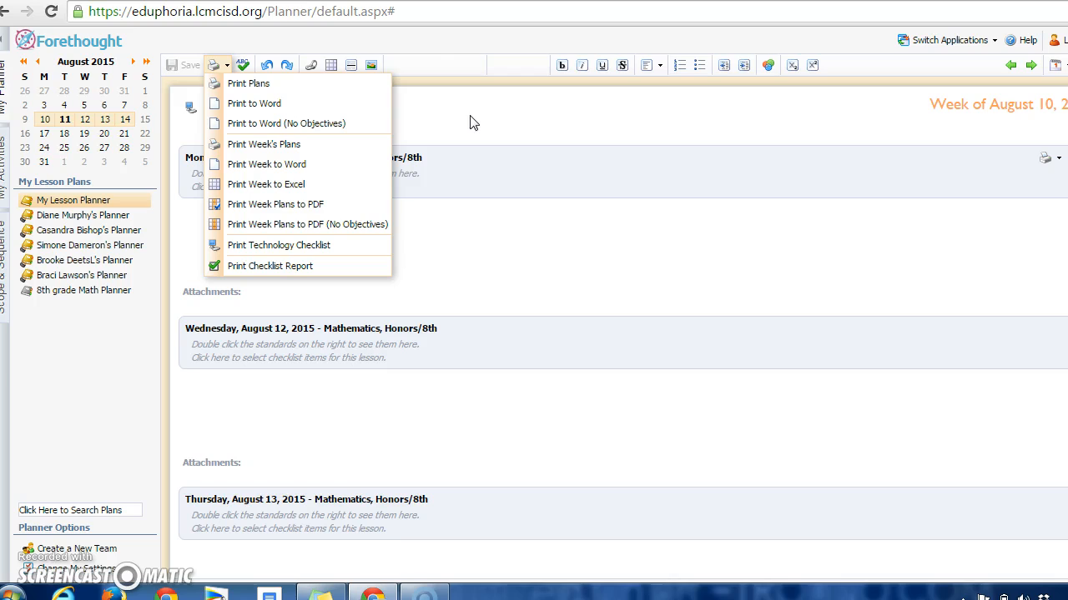
click(314, 68)
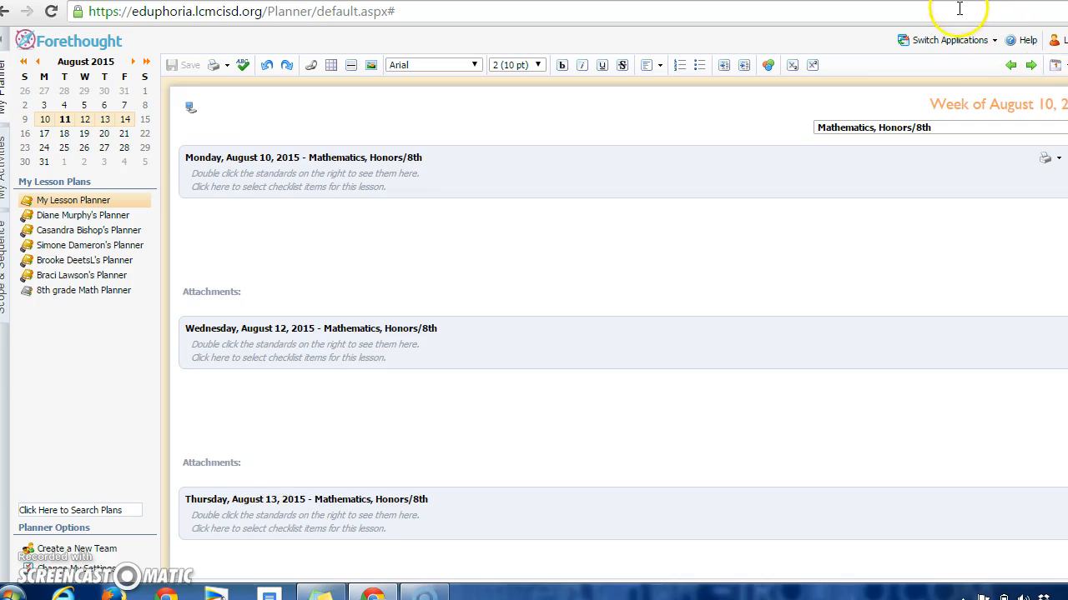
click(1001, 7)
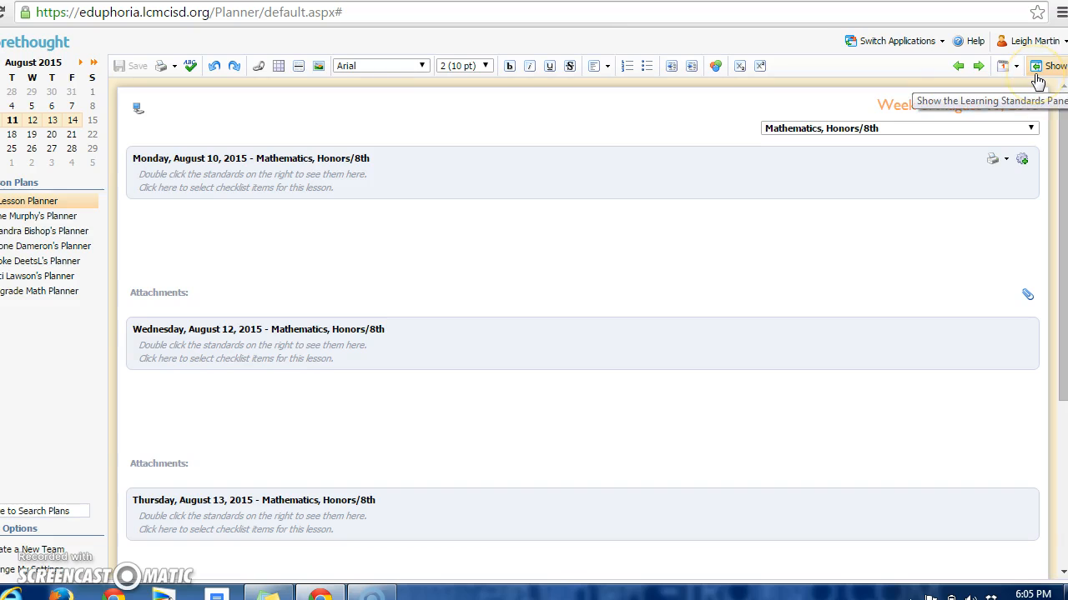
Show the learning standards pane beside the week's plans and look through its Standards, Performance and History sections
click(1036, 81)
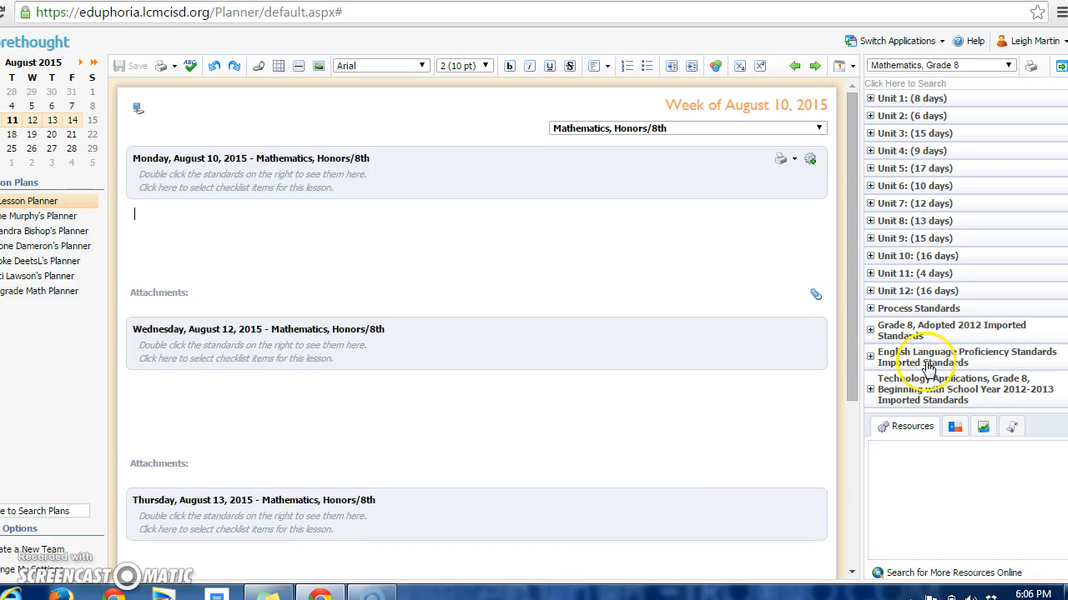
click(955, 429)
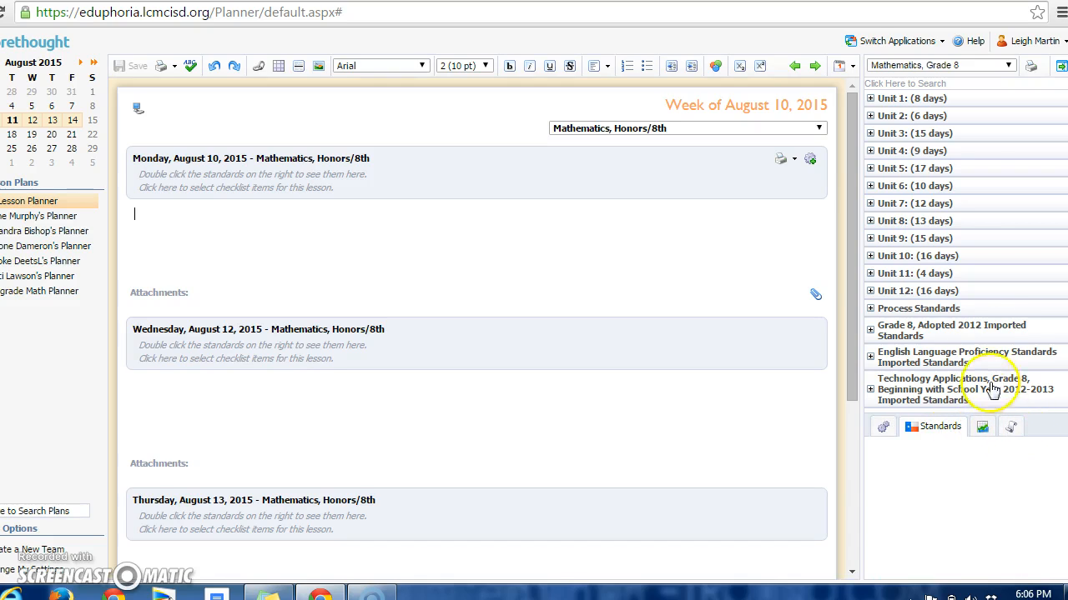
click(980, 429)
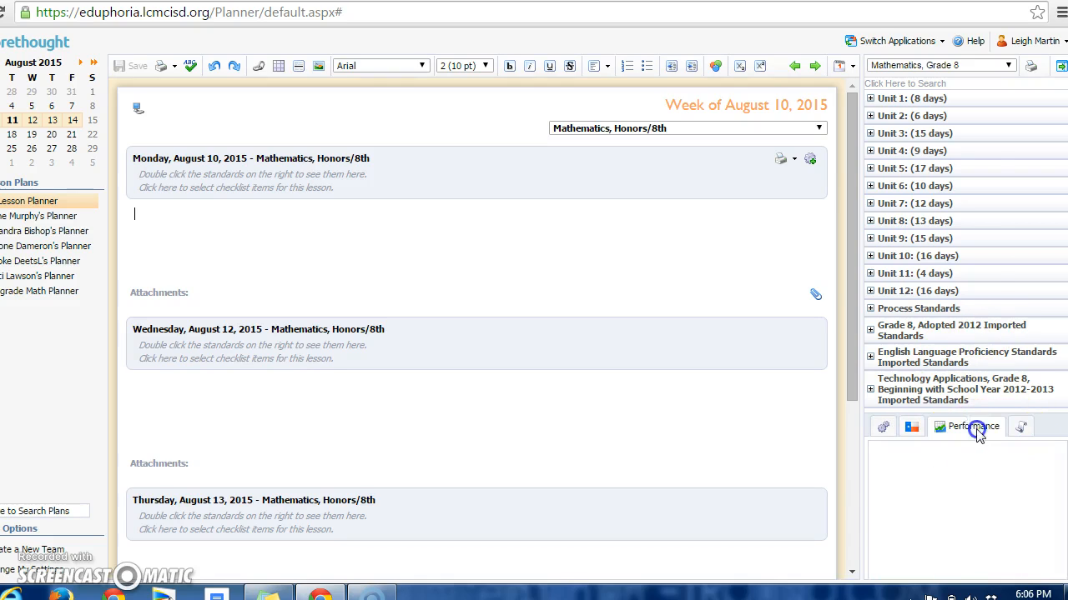
click(1027, 428)
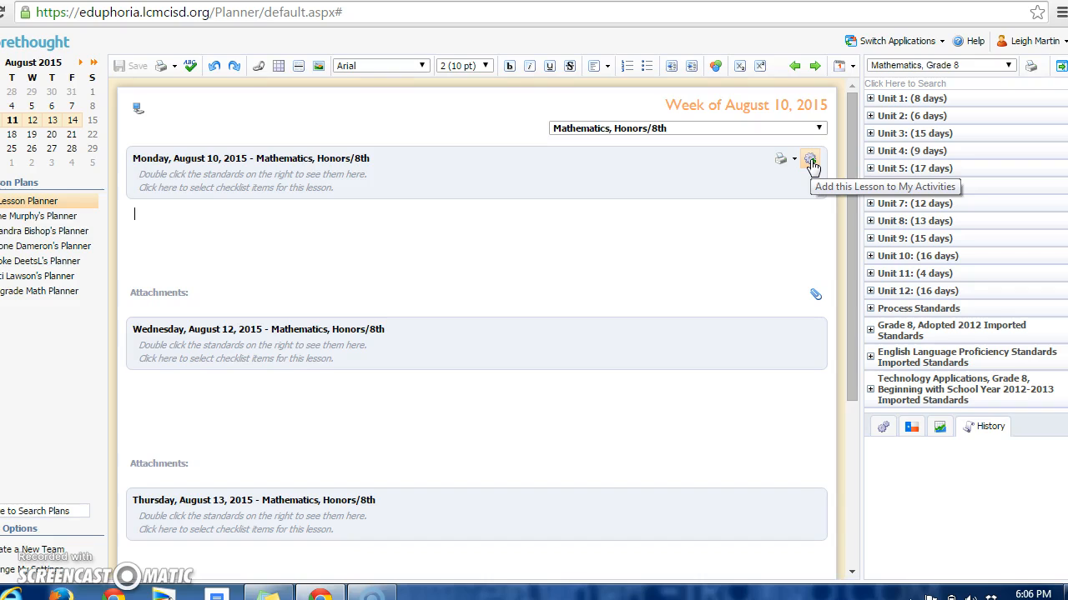
click(816, 296)
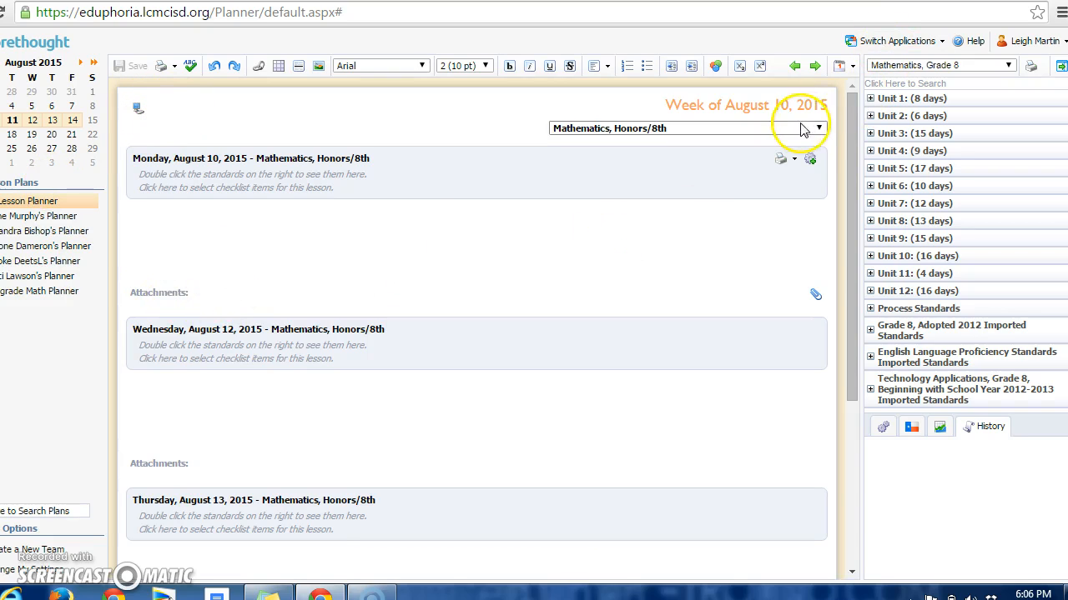
Try the Plan By Day layout, and switch the planner to the View Week's Plans layout
click(846, 65)
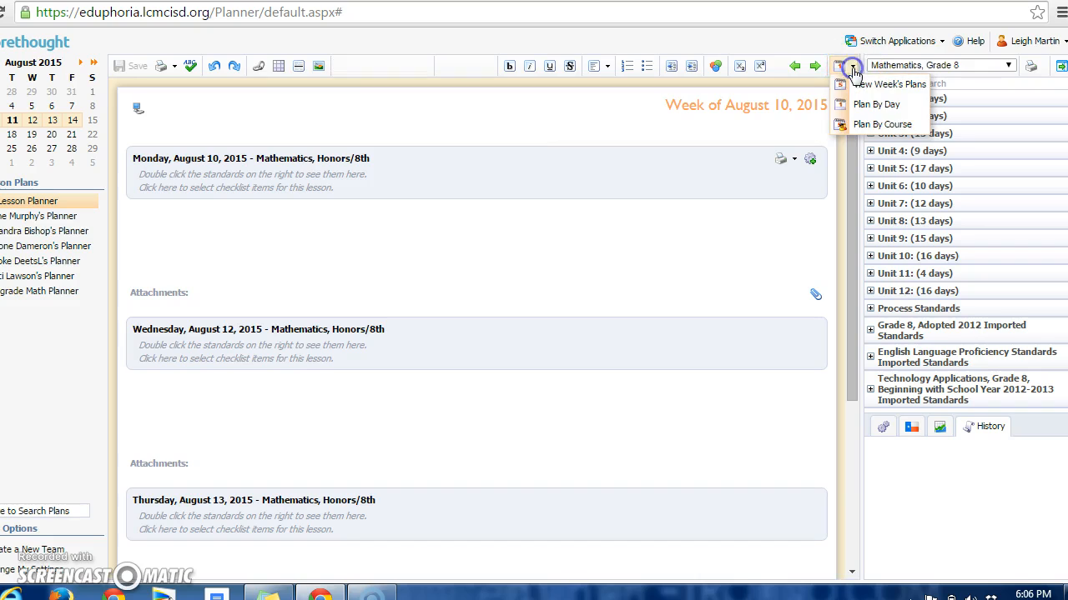
click(870, 110)
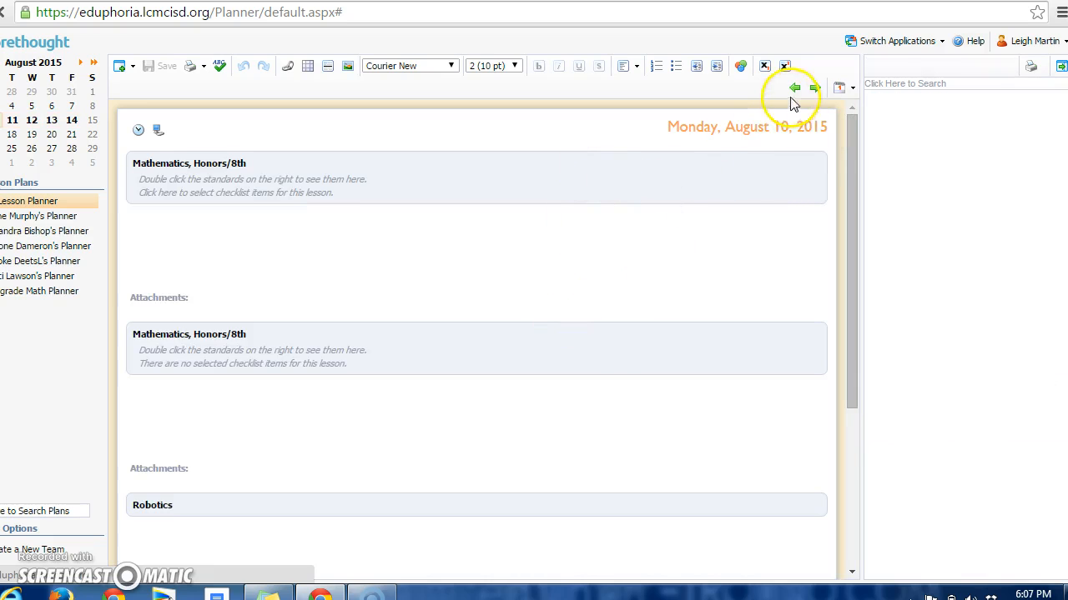
click(854, 88)
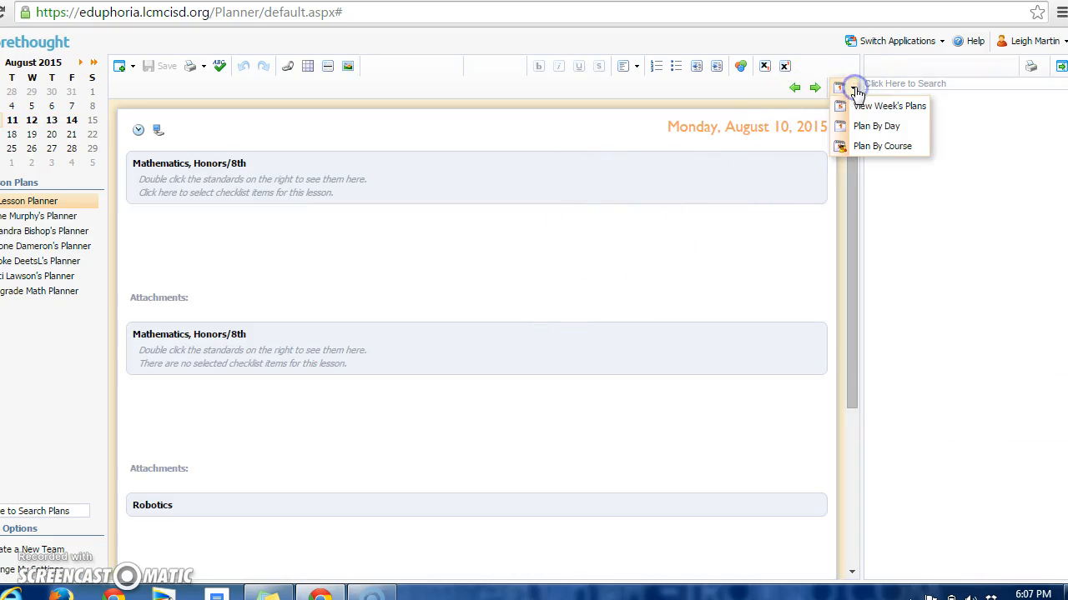
click(874, 107)
click(876, 111)
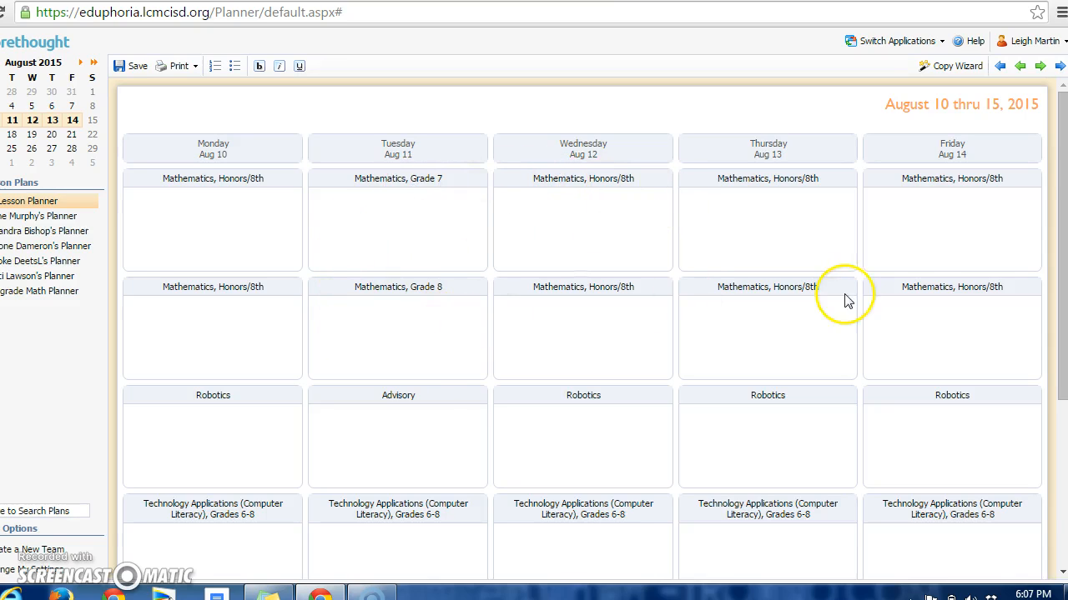
drag(1063, 242, 1056, 214)
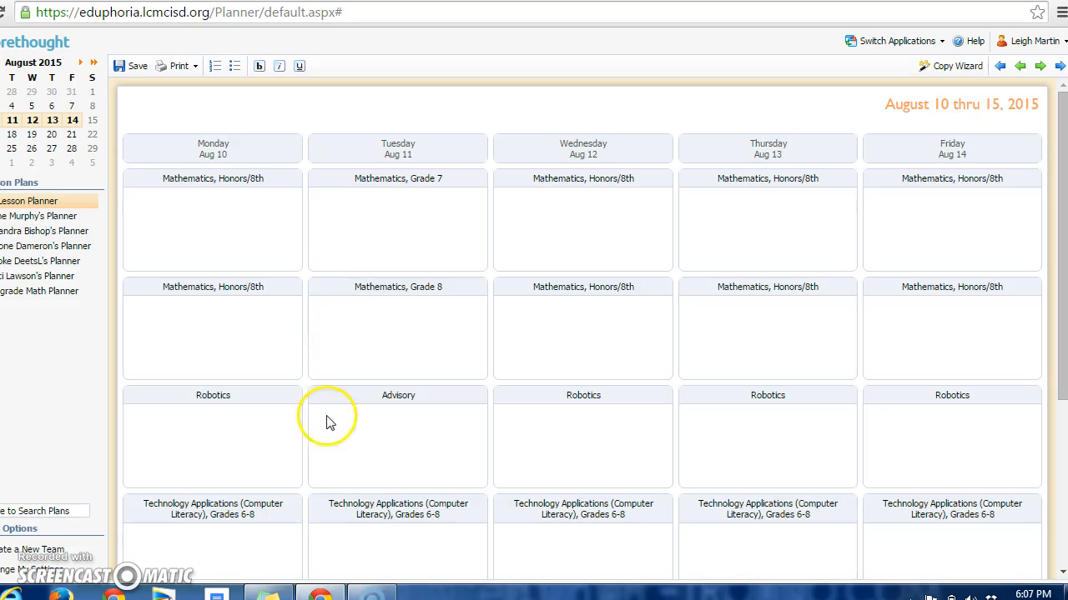
click(68, 570)
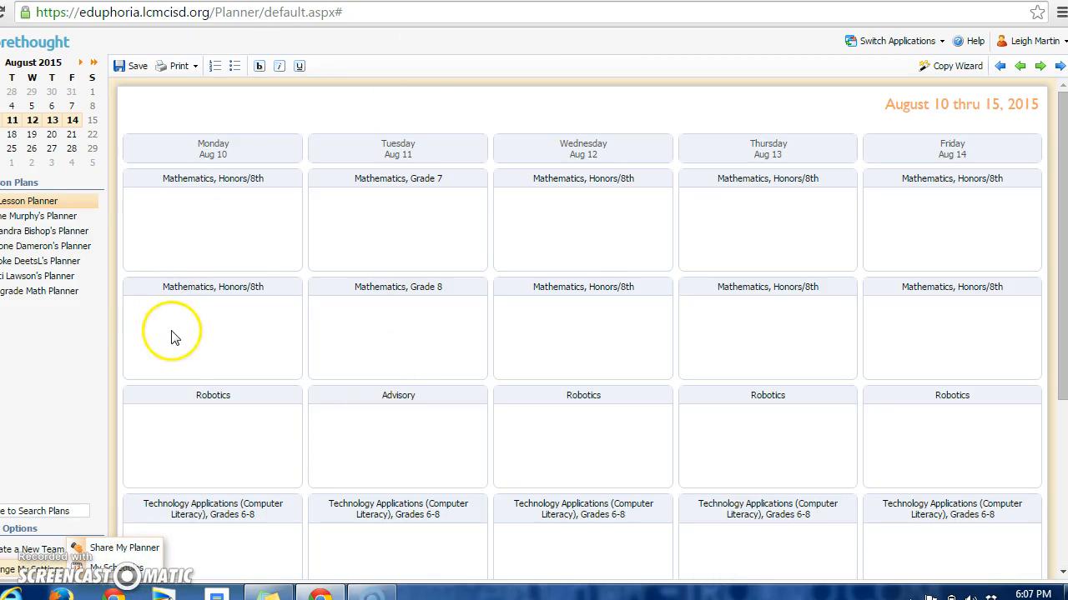
click(572, 197)
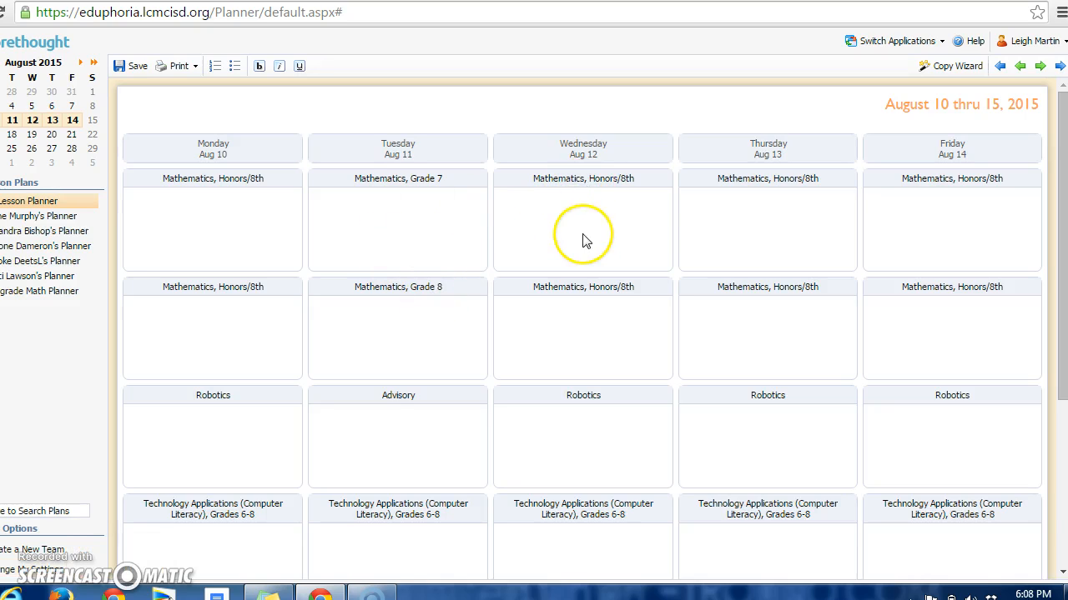
Enter "Vocabulary:", "Modifications/ Accommodations:" and "Procedures" on separate lines in Wednesday, Aug 12's first Mathematics, Honors/8th entry, correcting the spelling of Accommodations
click(513, 209)
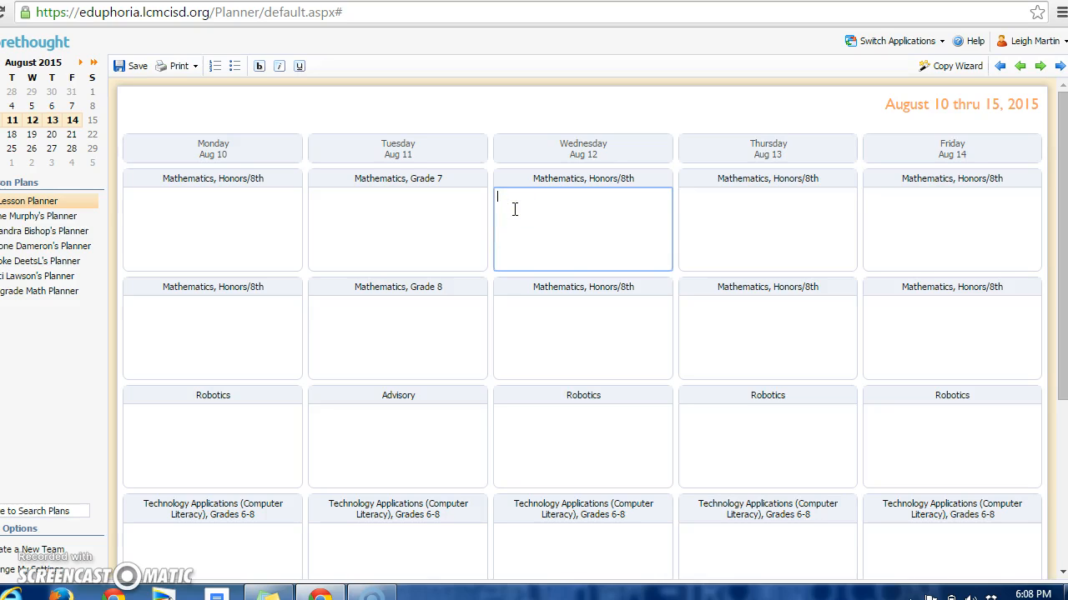
right_click(514, 210)
click(502, 207)
click(581, 219)
right_click(581, 218)
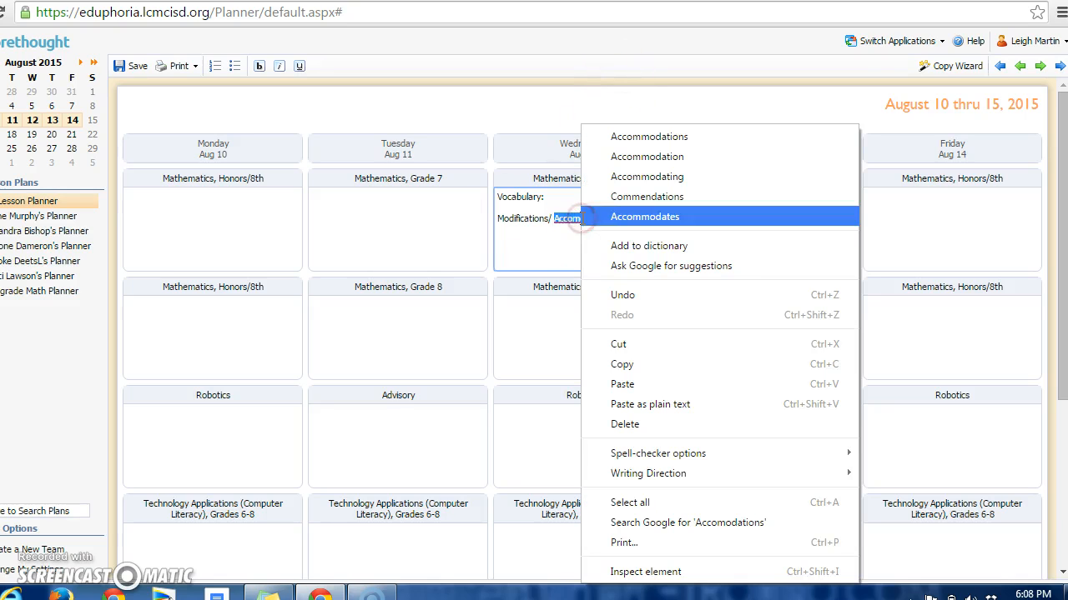
click(615, 136)
click(629, 230)
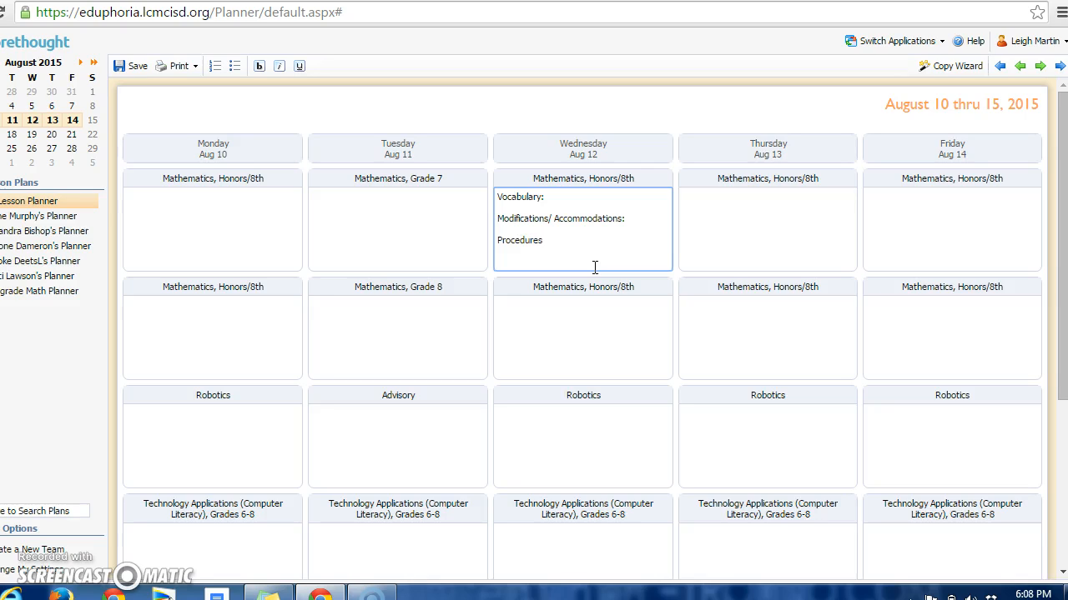
Replace the Vocabulary heading in the Wednesday entry with "Materials:" and add a colon after "Procedures"
drag(544, 197, 504, 197)
click(611, 242)
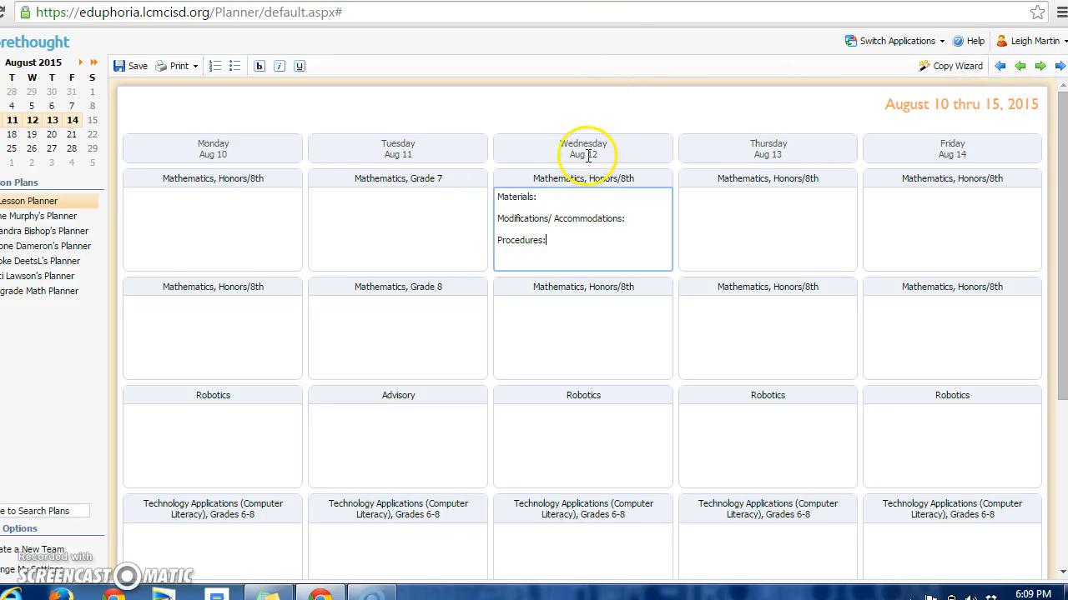
Open the detailed daily plan for Wednesday, August 12, from the weekly overview
double_click(543, 143)
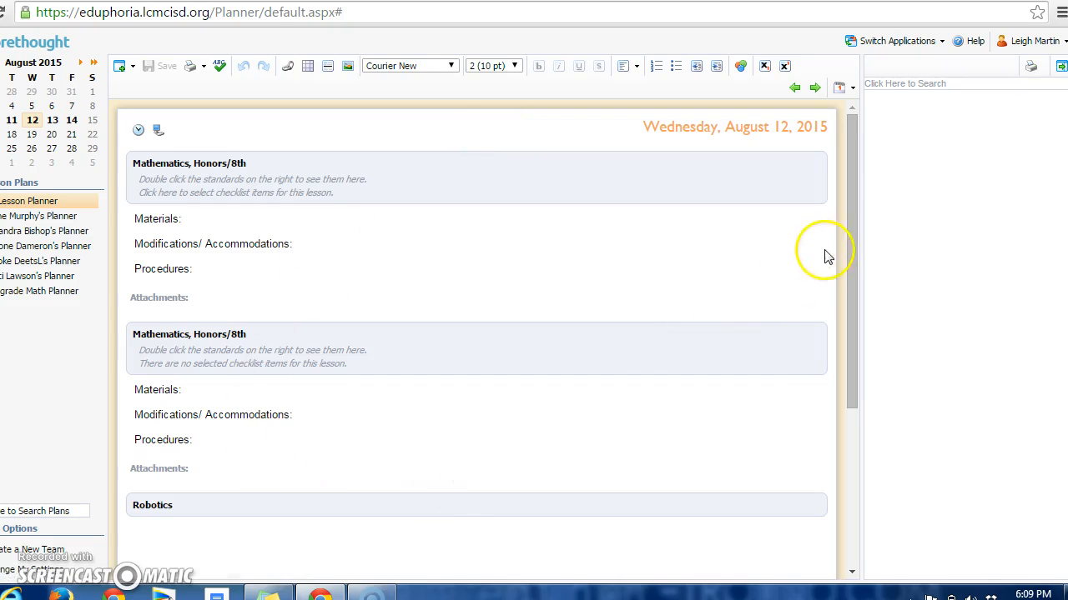
drag(857, 215, 870, 183)
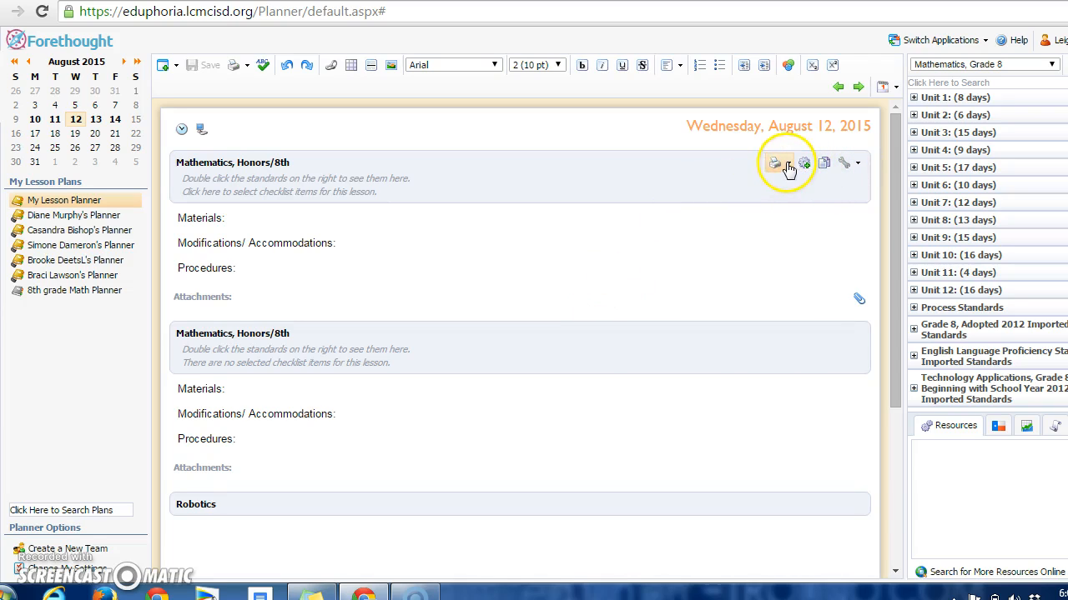
click(788, 167)
click(810, 163)
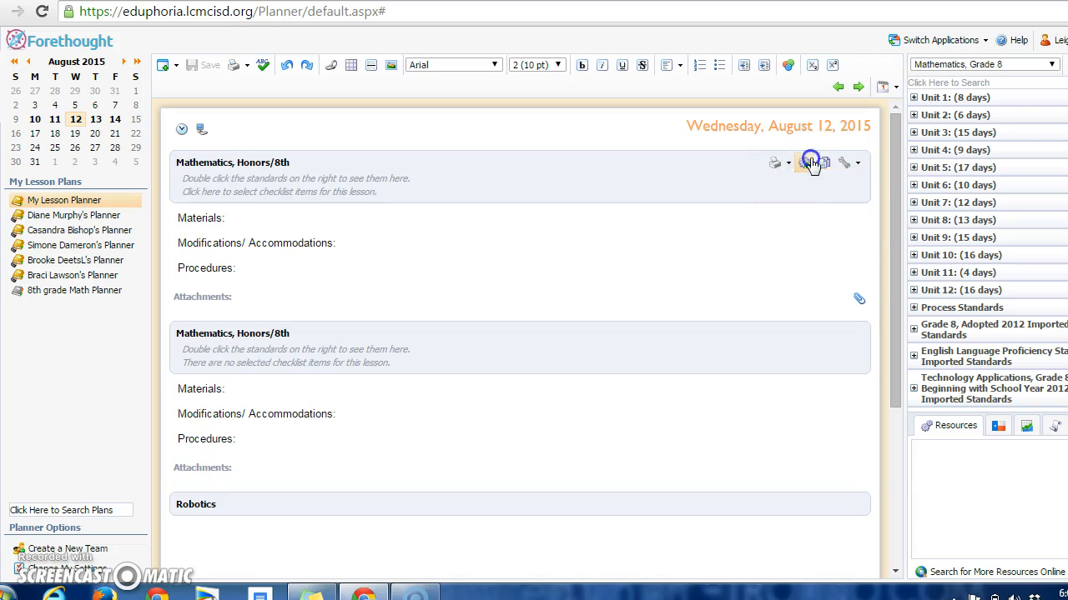
click(831, 164)
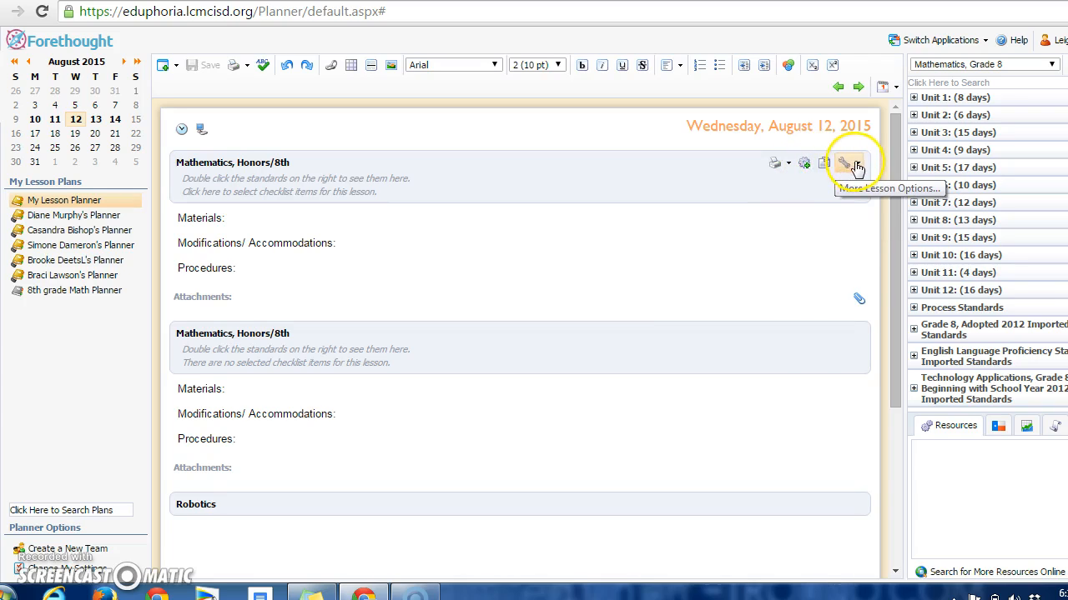
click(825, 162)
click(808, 281)
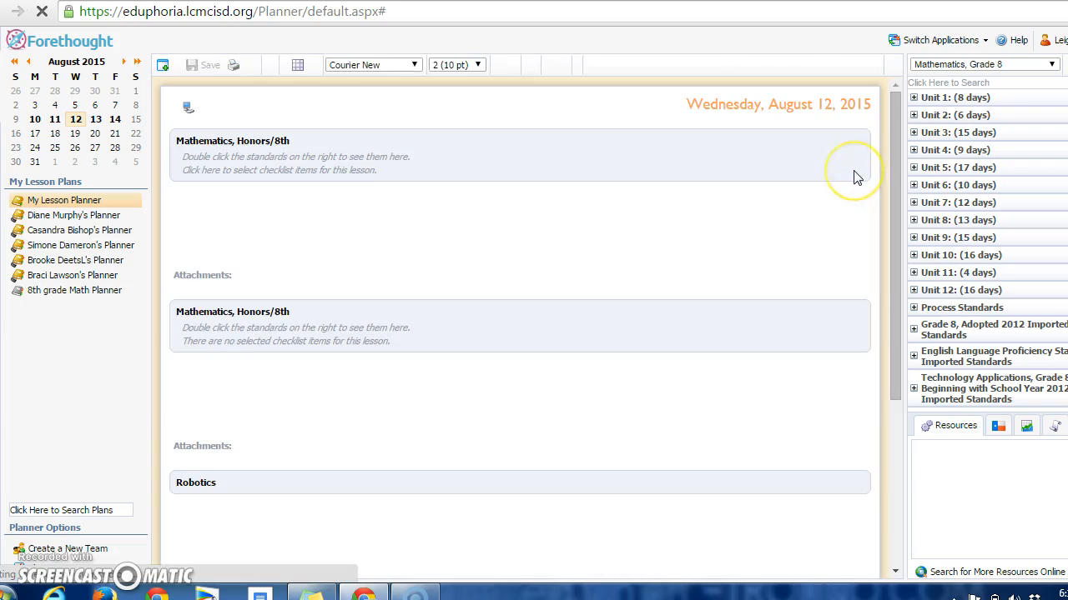
Set the Materials, Modifications/ Accommodations and Procedures outline as default text for the first Mathematics, Honors/8th entry on Wednesday, August 12
click(55, 120)
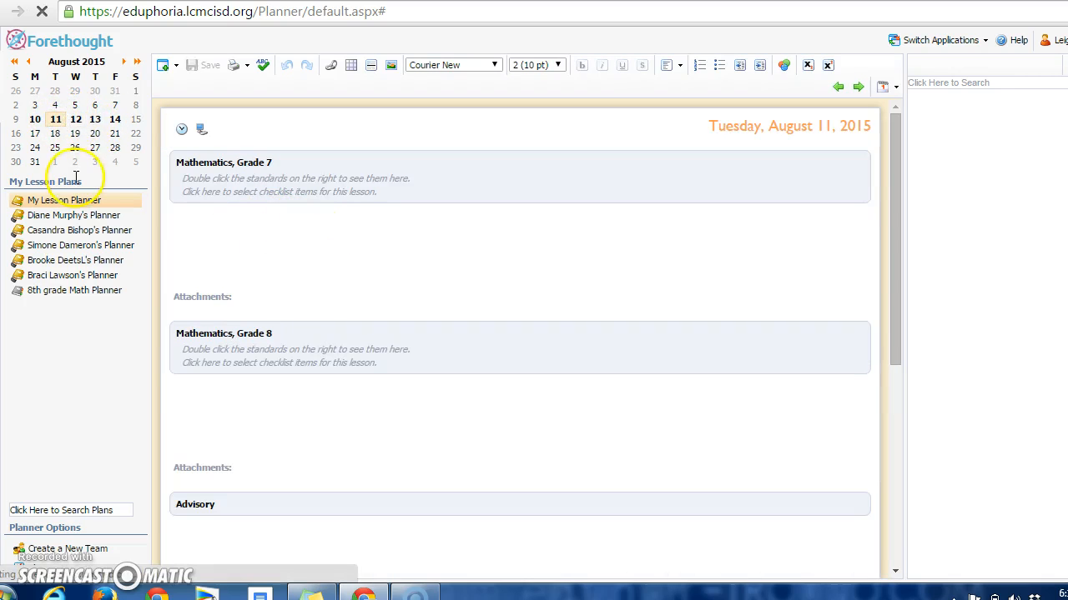
click(75, 120)
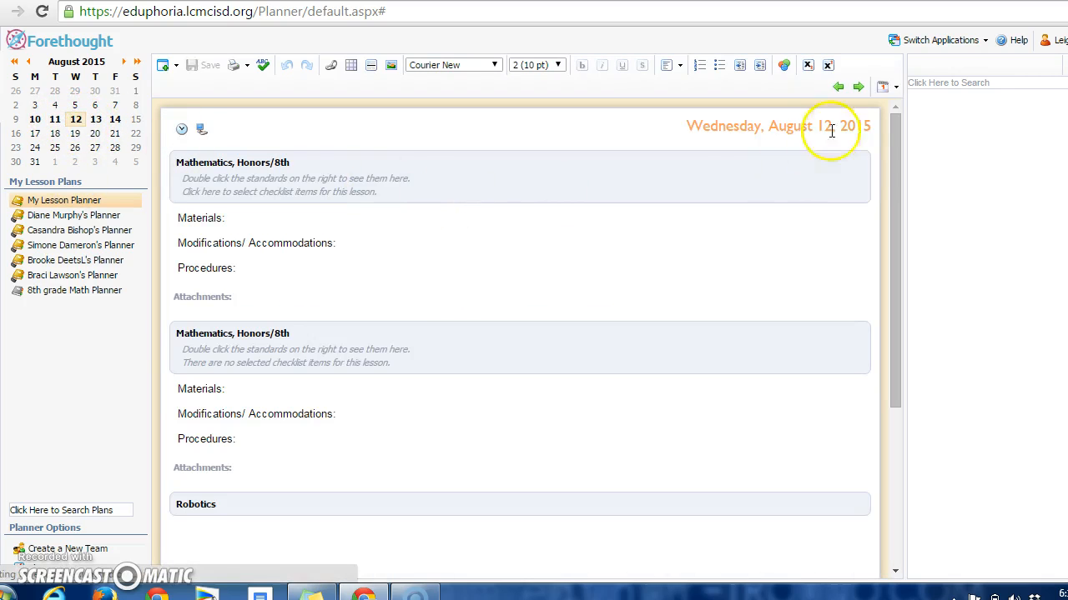
click(546, 280)
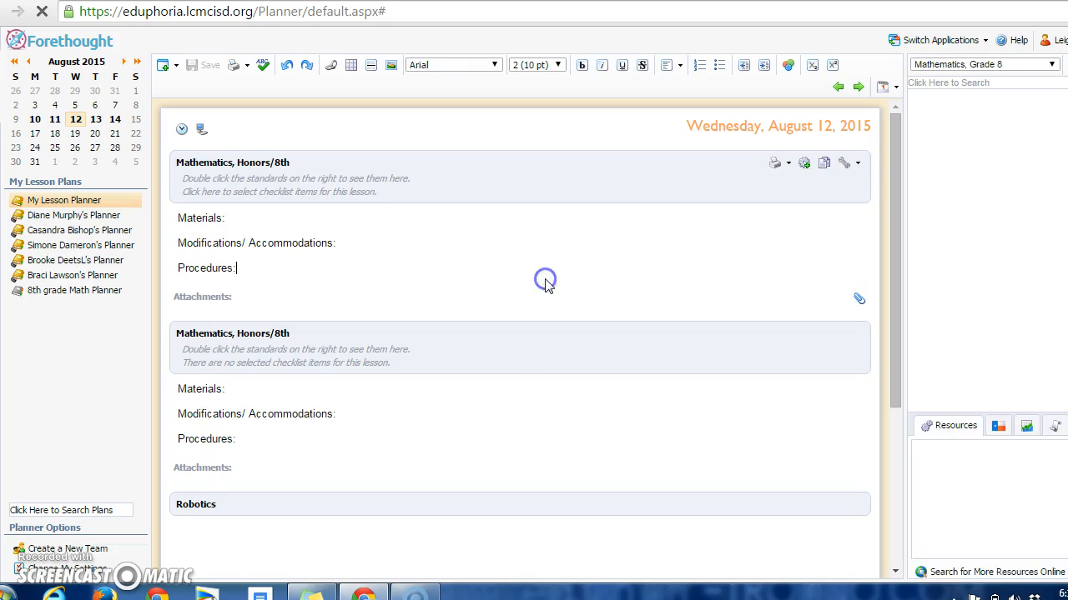
click(858, 164)
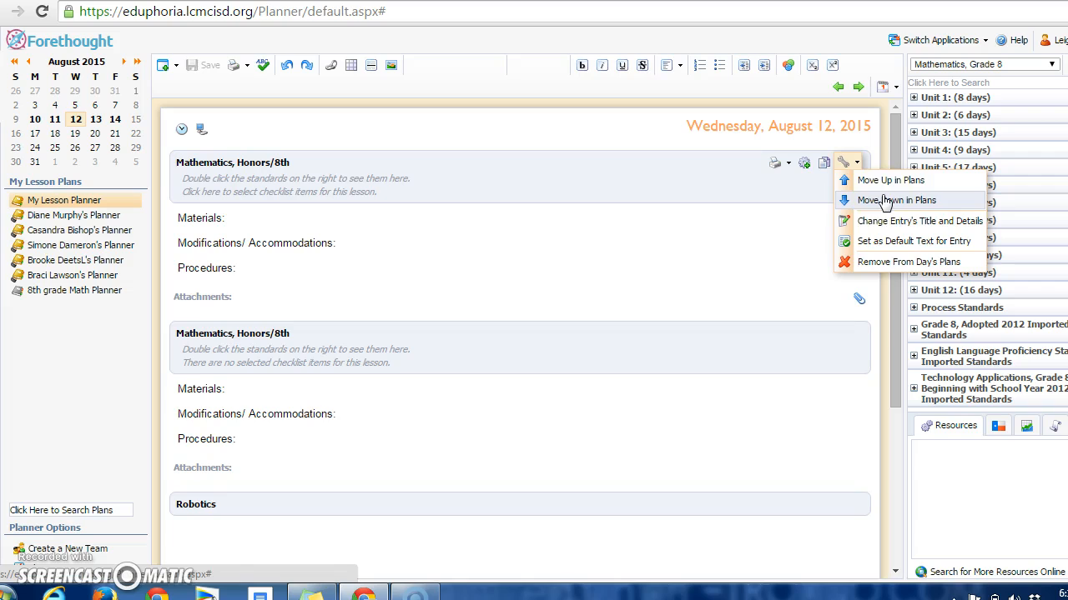
click(892, 225)
click(885, 246)
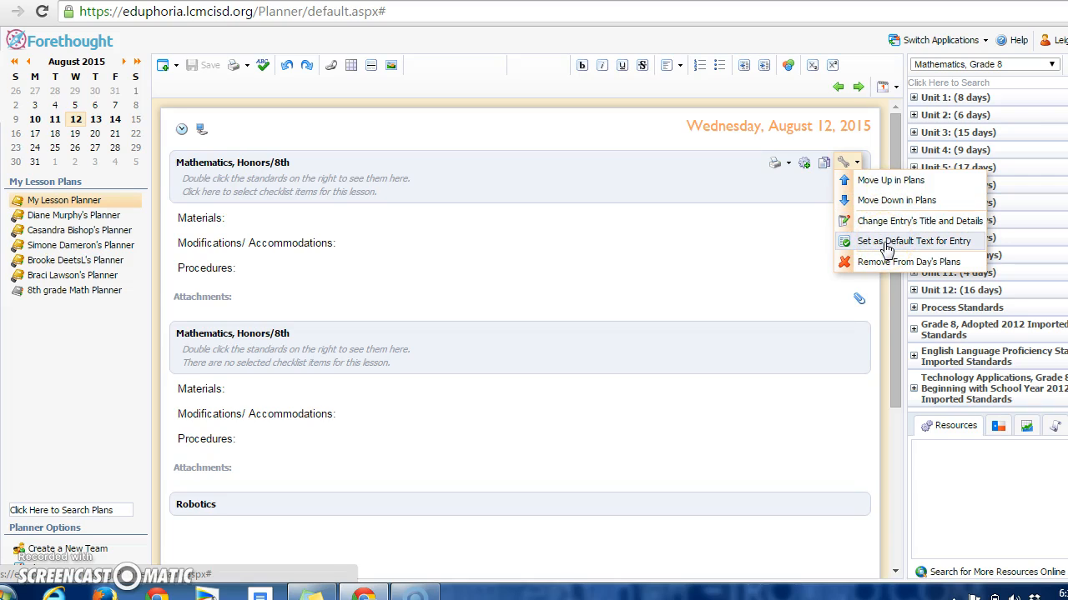
click(884, 242)
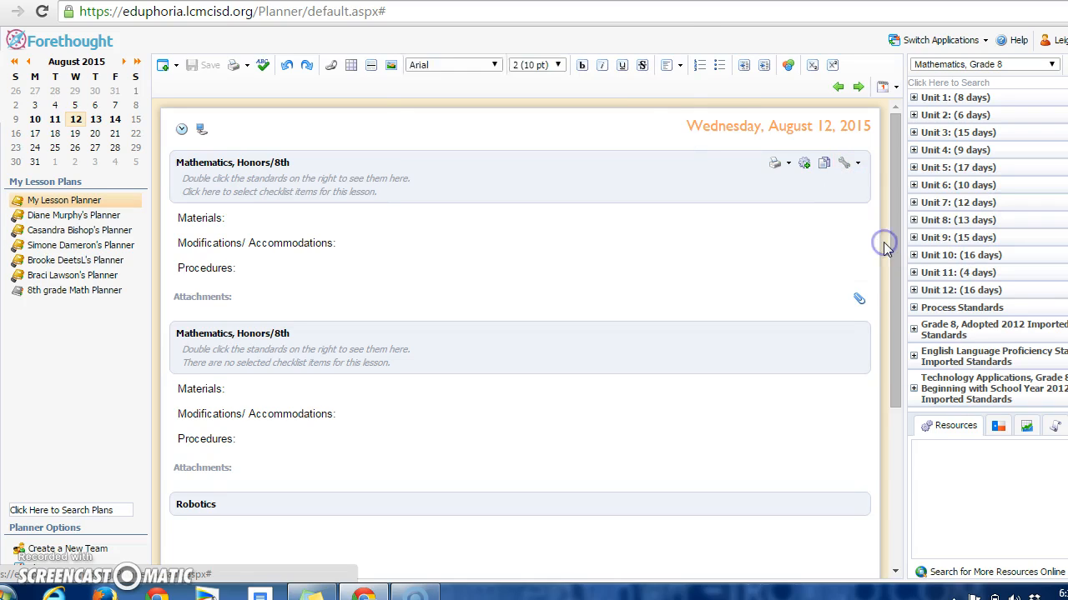
click(652, 116)
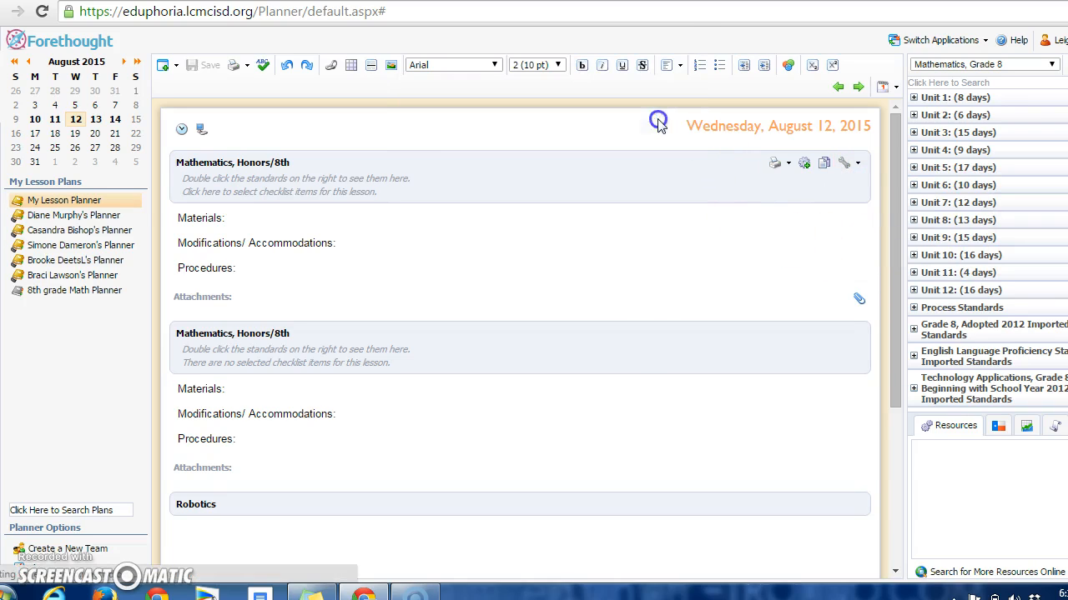
Open the daily plans for Thursday, August 13, and Monday, August 17, to check for the default text
click(95, 119)
click(97, 122)
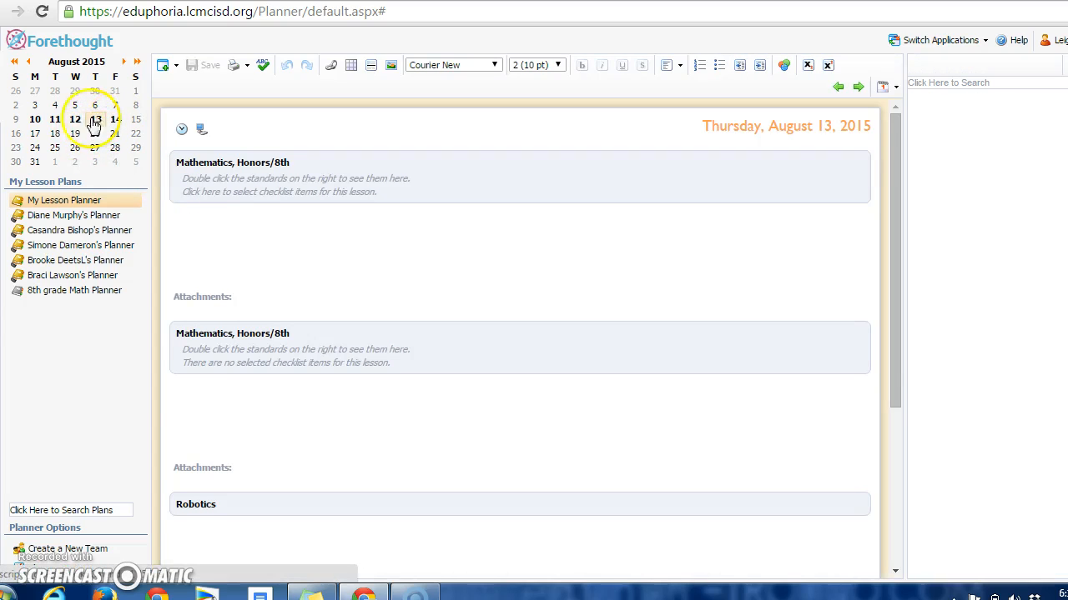
click(35, 134)
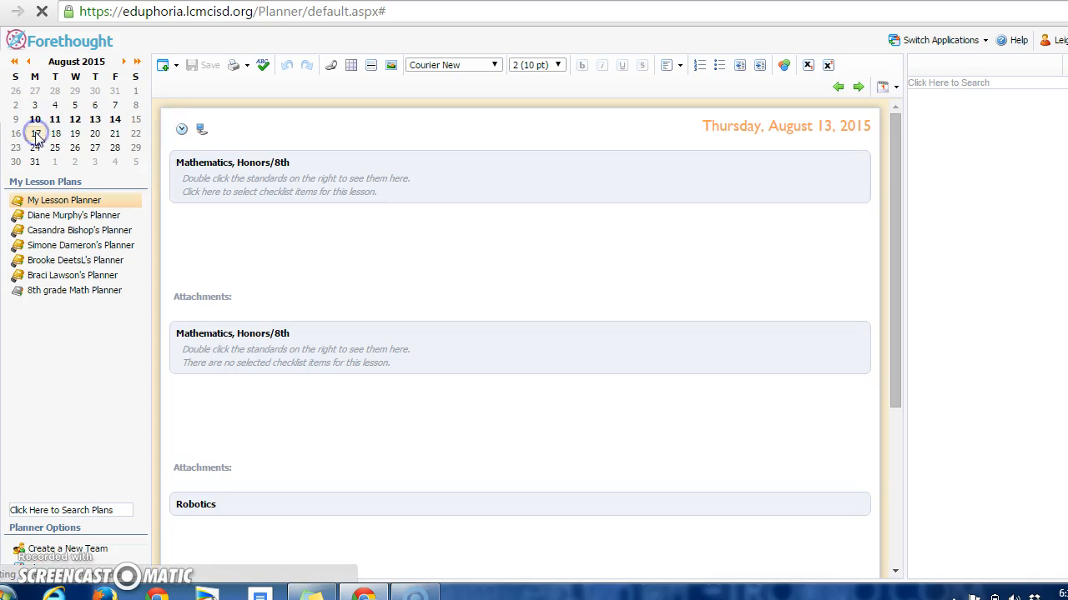